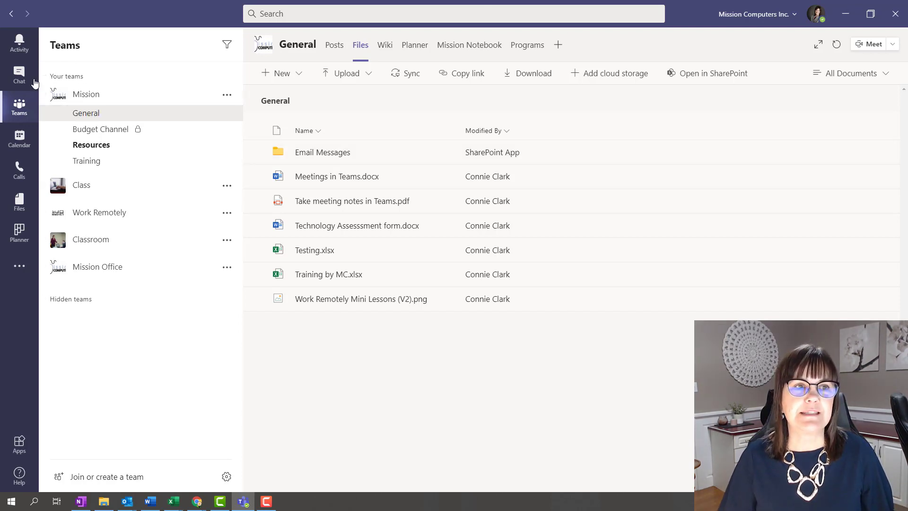
Open the Mission General channel's Files tab and show the actions for Meetings in Teams.docx
{"action": "left_click", "coordinate": [32, 104]}
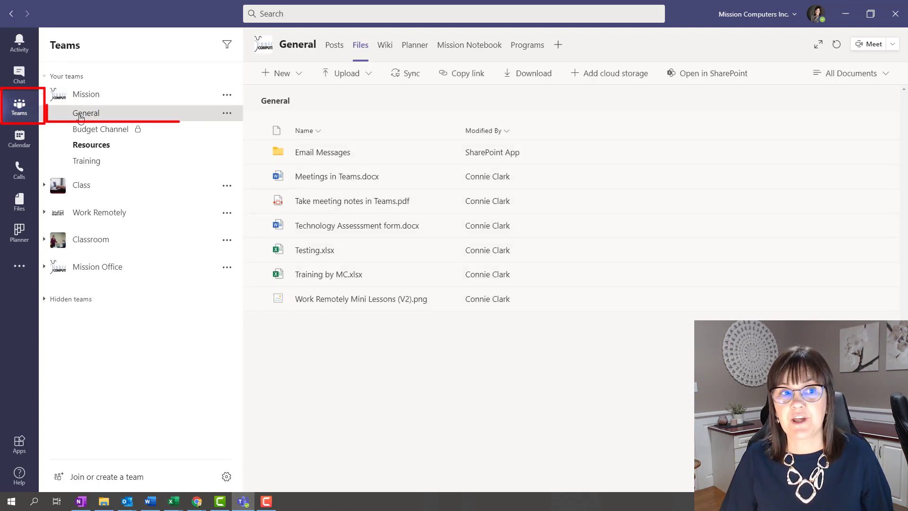
{"action": "left_click", "coordinate": [80, 116]}
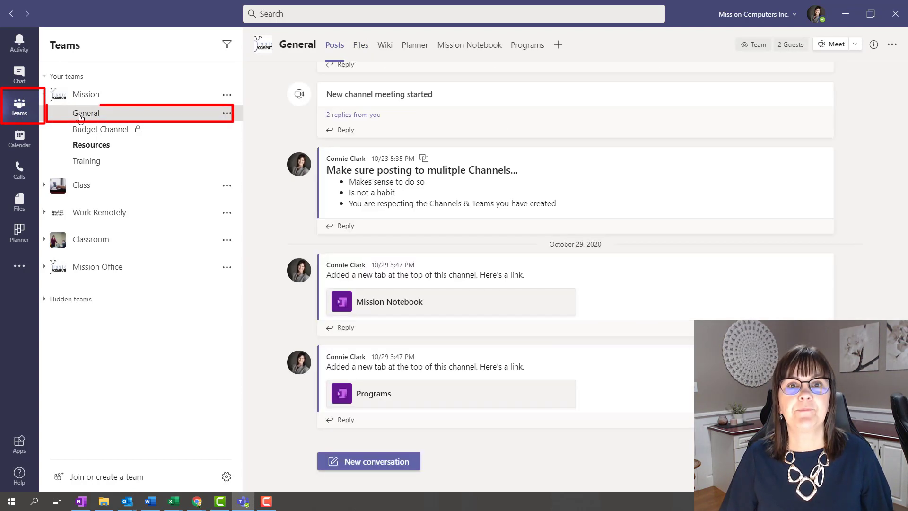
{"action": "left_click", "coordinate": [361, 47]}
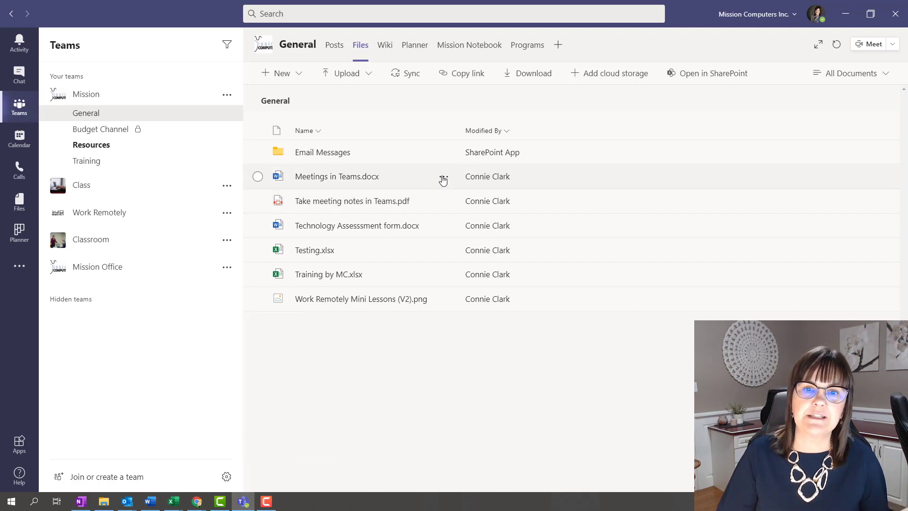
{"action": "left_click", "coordinate": [444, 179]}
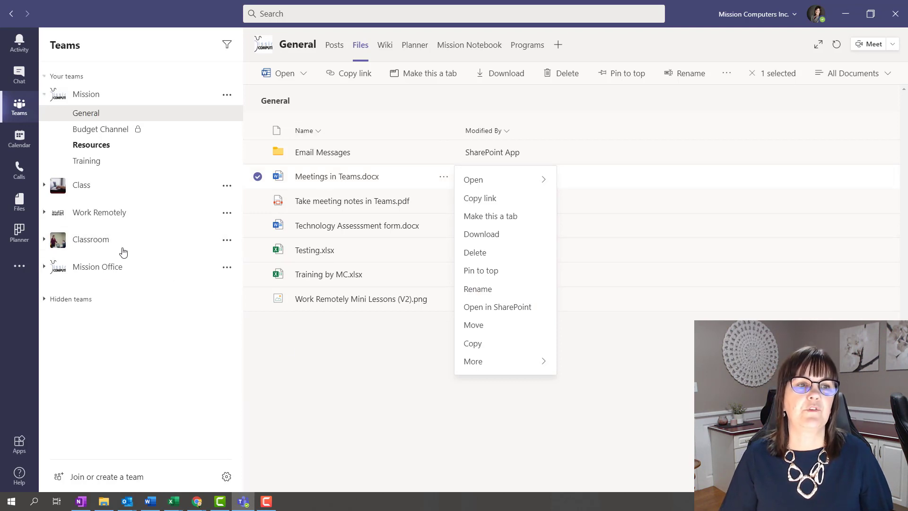
In the Project XYZ Group chat's Files tab, review the options for Error Free Spreadsheet Example.xlsx
{"action": "left_click", "coordinate": [22, 75]}
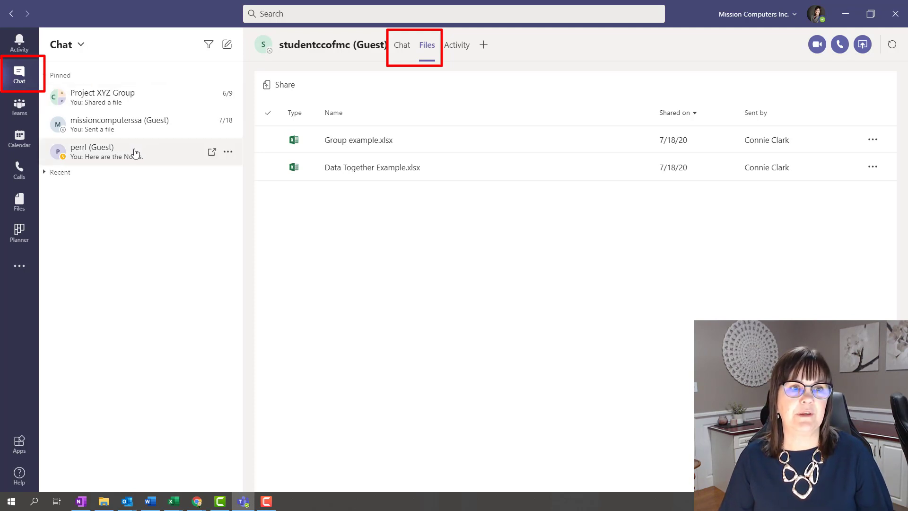
{"action": "left_click", "coordinate": [113, 98]}
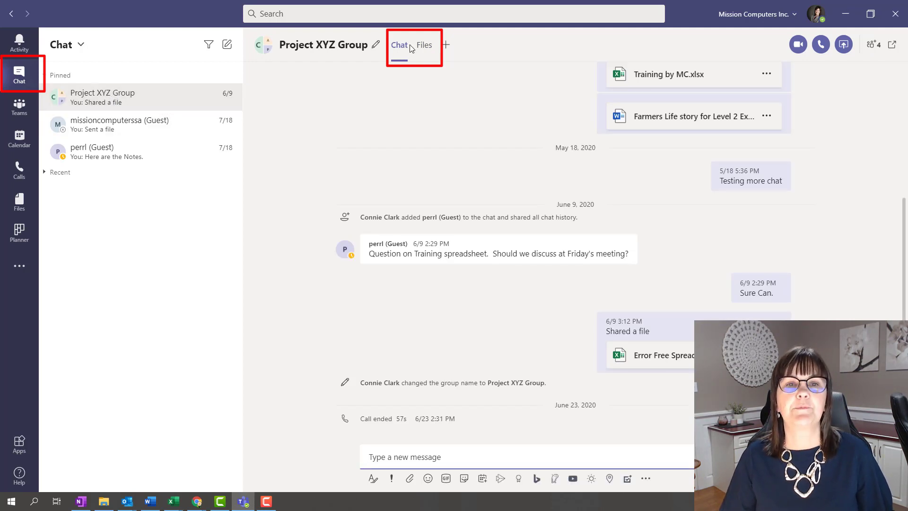
{"action": "left_click", "coordinate": [423, 49]}
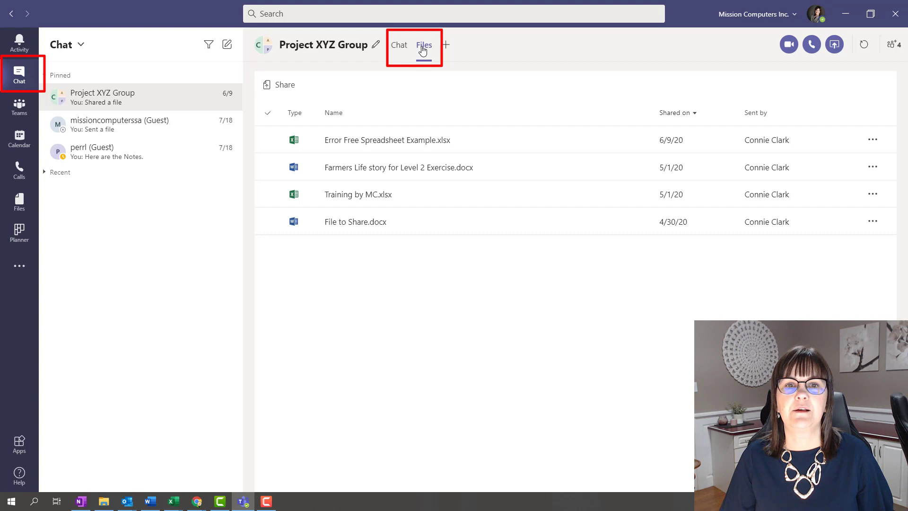
{"action": "left_click", "coordinate": [499, 135]}
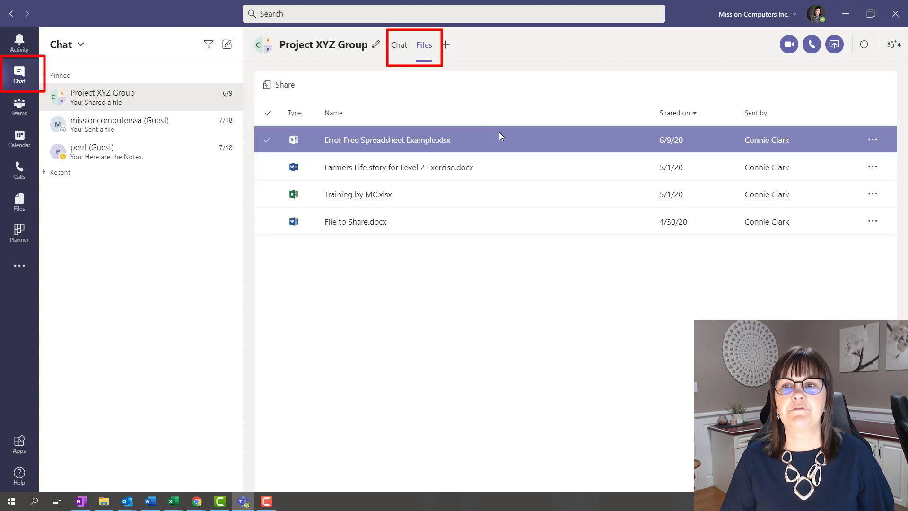
{"action": "left_click", "coordinate": [873, 140]}
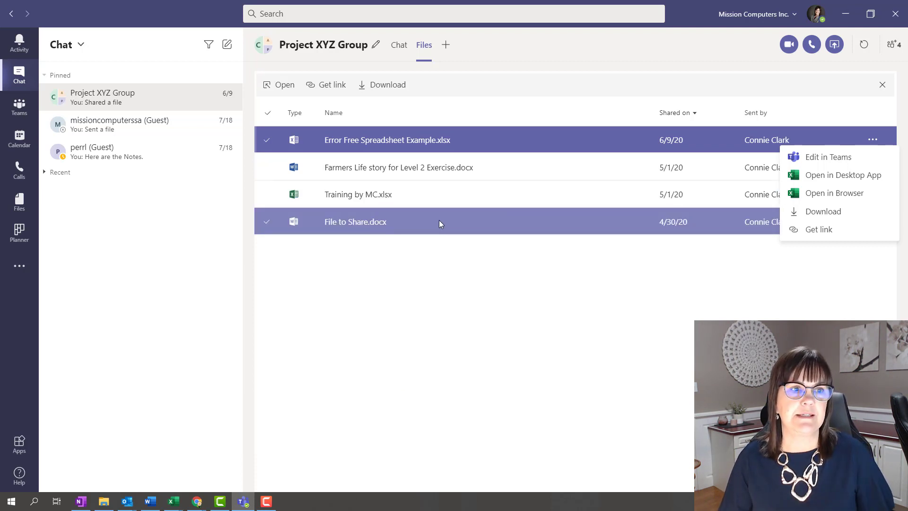
{"action": "left_click", "coordinate": [390, 280]}
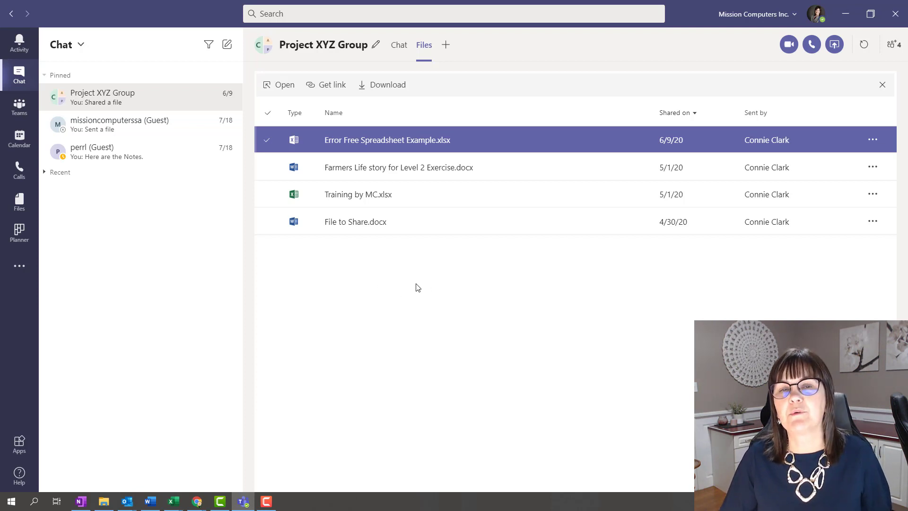
Open Recent files and show the options for Group example.xlsx
{"action": "left_click", "coordinate": [19, 208]}
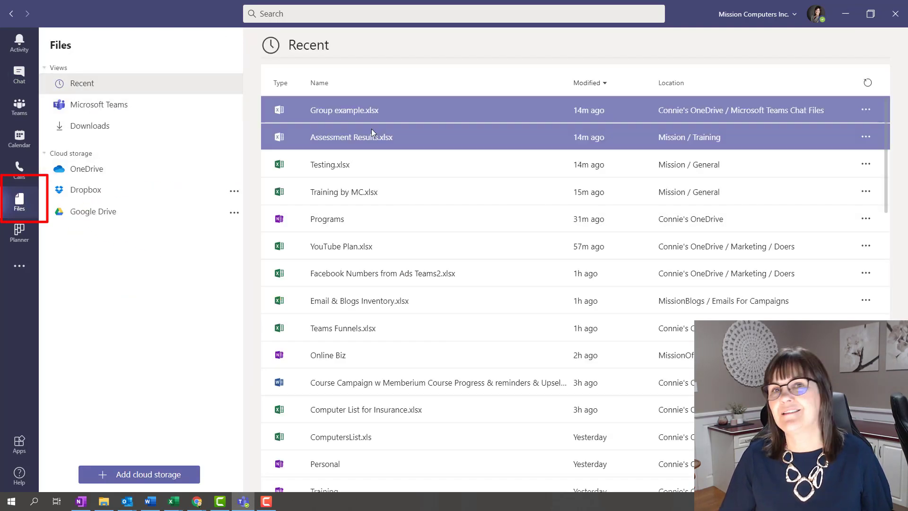
{"action": "left_click", "coordinate": [866, 110]}
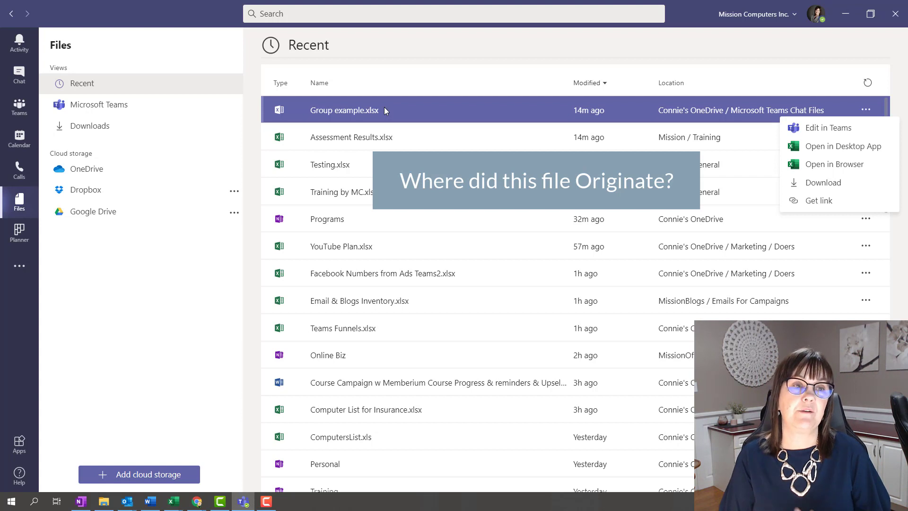
Return to the Mission General channel's files and show the actions for Testing.xlsx
{"action": "left_click", "coordinate": [20, 110]}
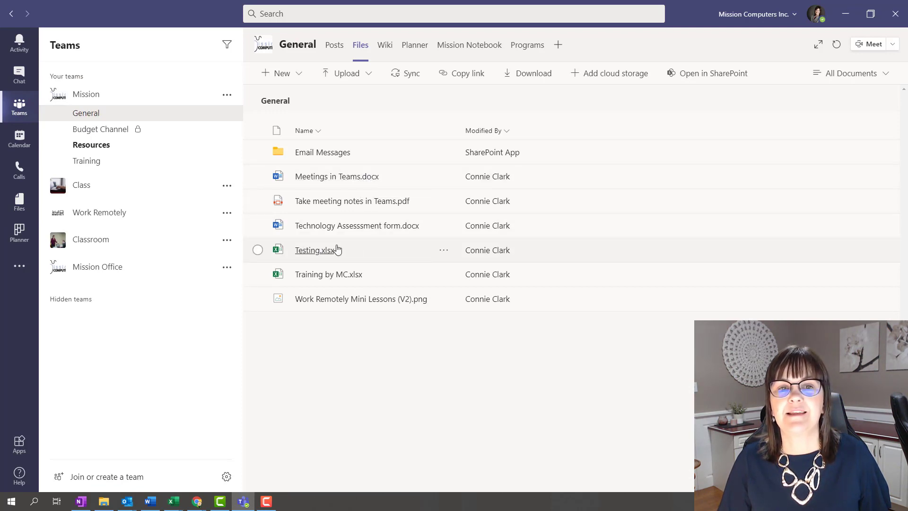
{"action": "left_click", "coordinate": [443, 251]}
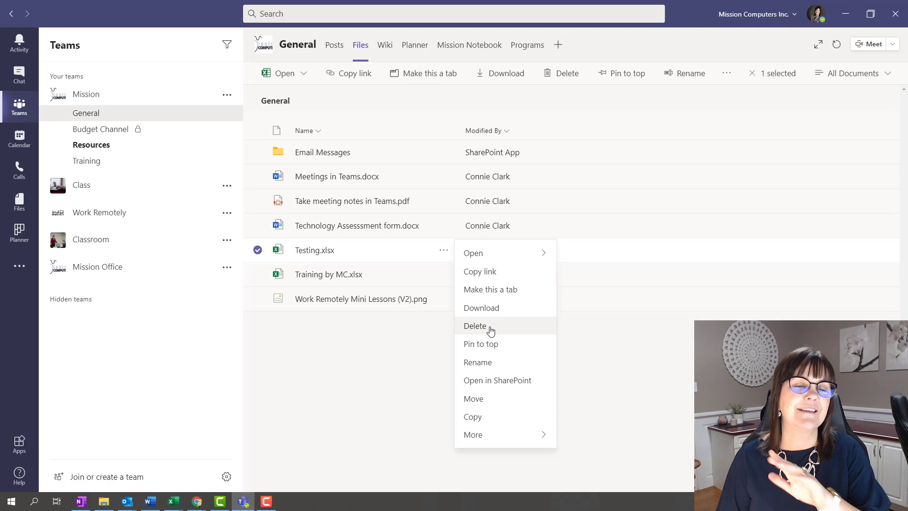
Delete Testing.xlsx and confirm sending it to the Recycle Bin
{"action": "left_click", "coordinate": [489, 330]}
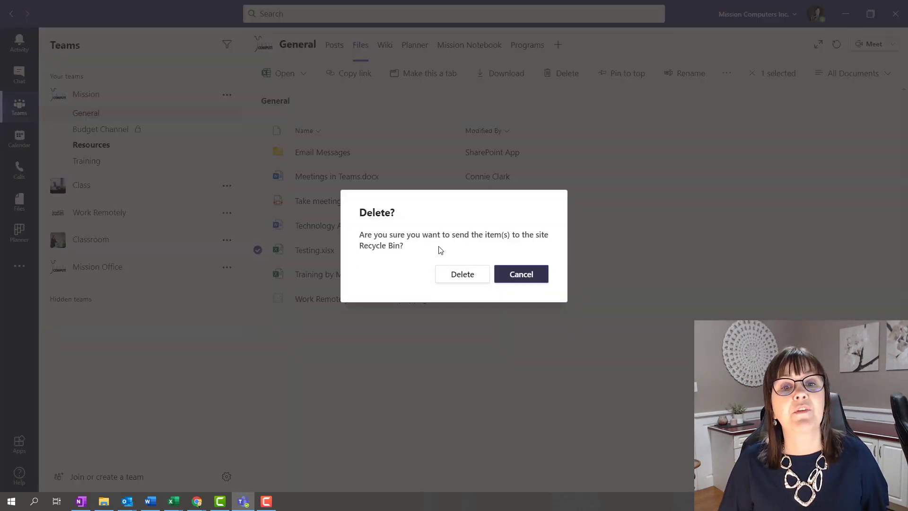
{"action": "left_click", "coordinate": [462, 280]}
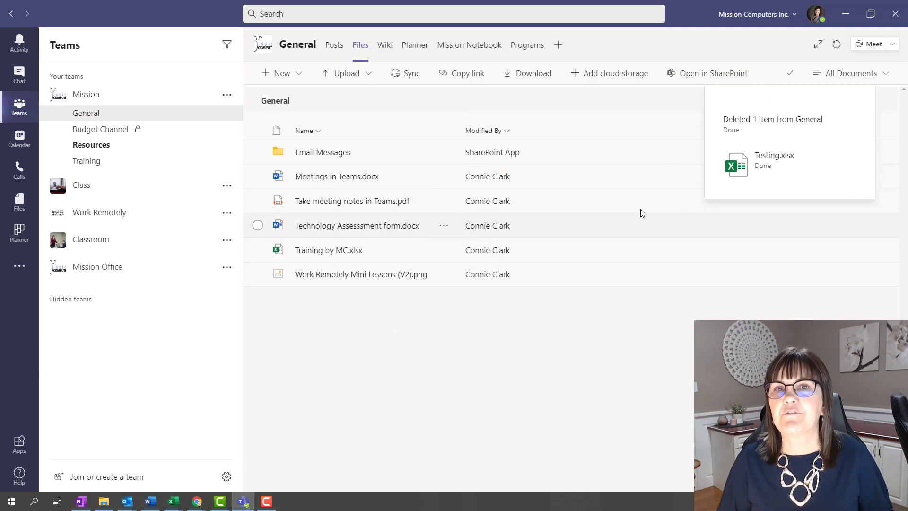
Restore Testing.xlsx from the Mission site's SharePoint Recycle bin, then return to Teams
{"action": "left_click", "coordinate": [707, 76]}
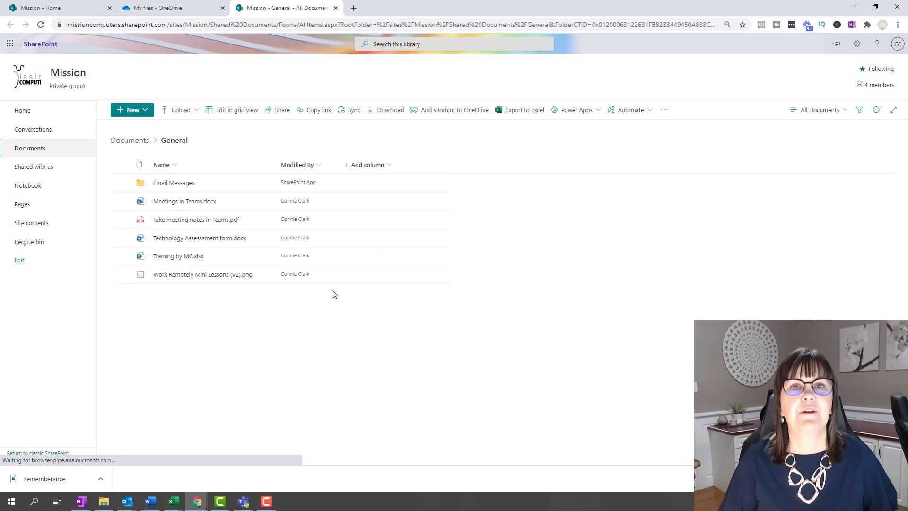
{"action": "left_click", "coordinate": [31, 243]}
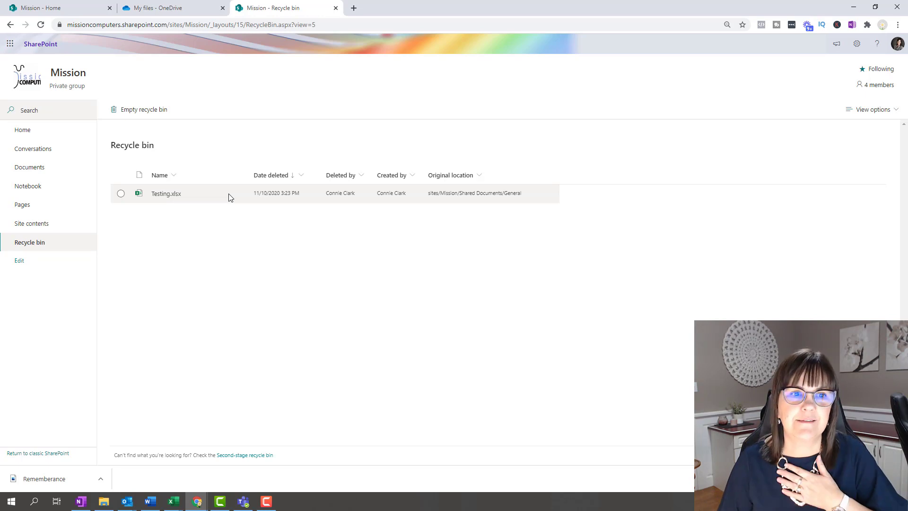
{"action": "left_click", "coordinate": [121, 194]}
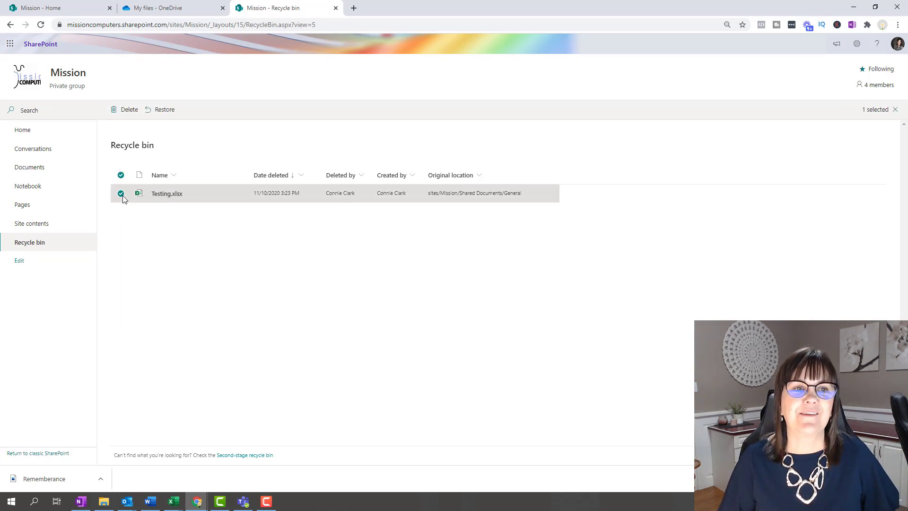
{"action": "left_click", "coordinate": [161, 110]}
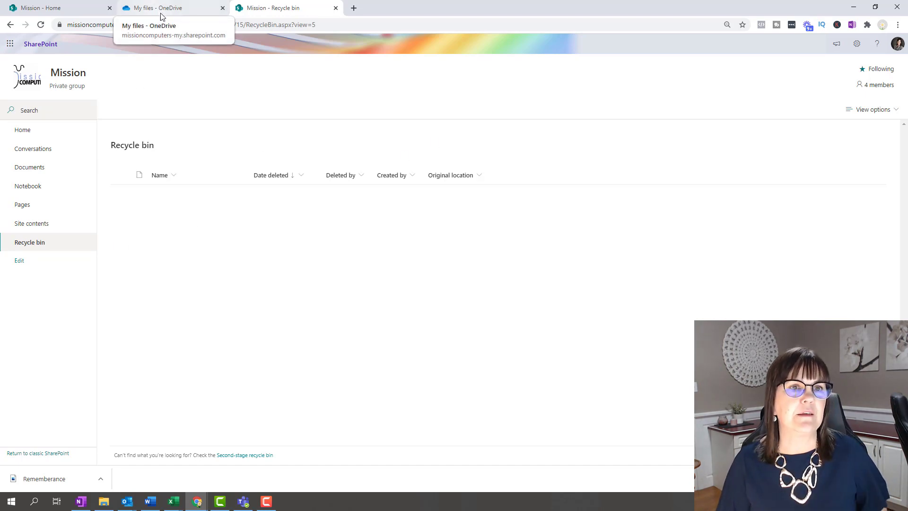
{"action": "left_click", "coordinate": [244, 501]}
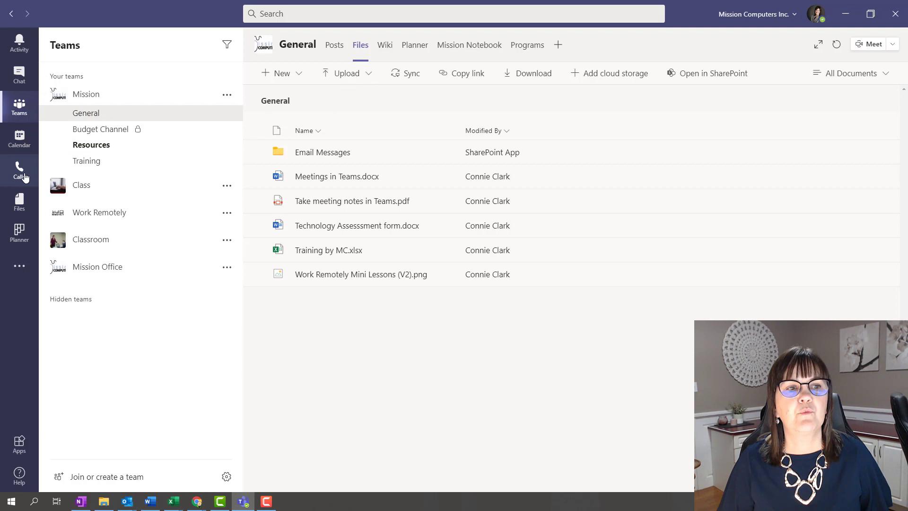
Check Error Free Spreadsheet Example.xlsx's options in Project XYZ Group files, then view OneDrive My files
{"action": "left_click", "coordinate": [18, 74]}
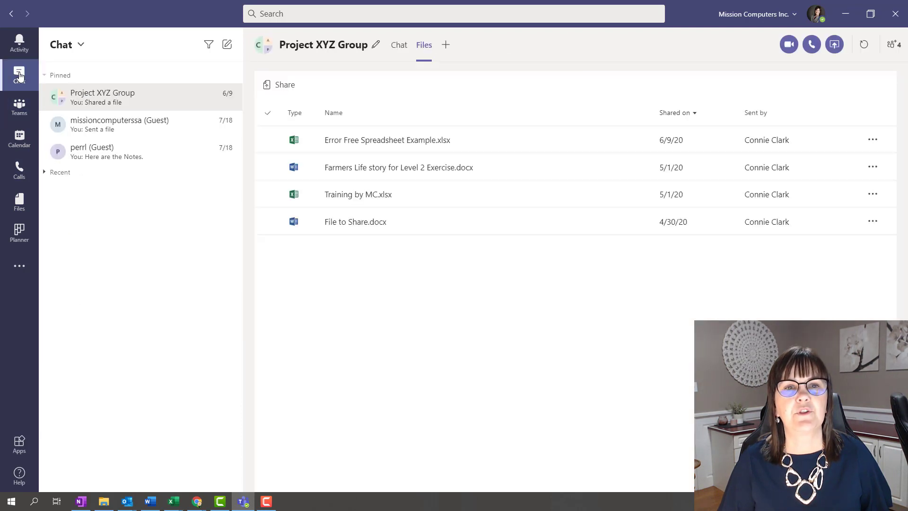
{"action": "left_click", "coordinate": [872, 148]}
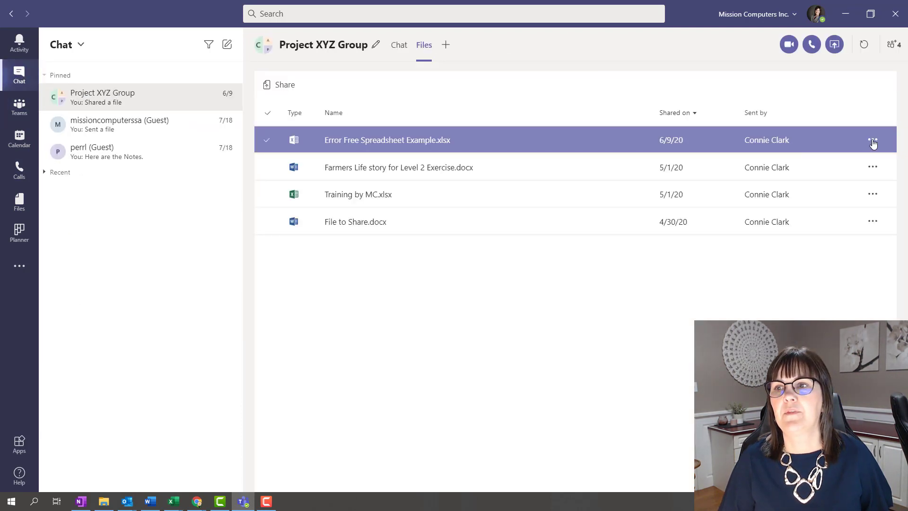
{"action": "left_click", "coordinate": [873, 141]}
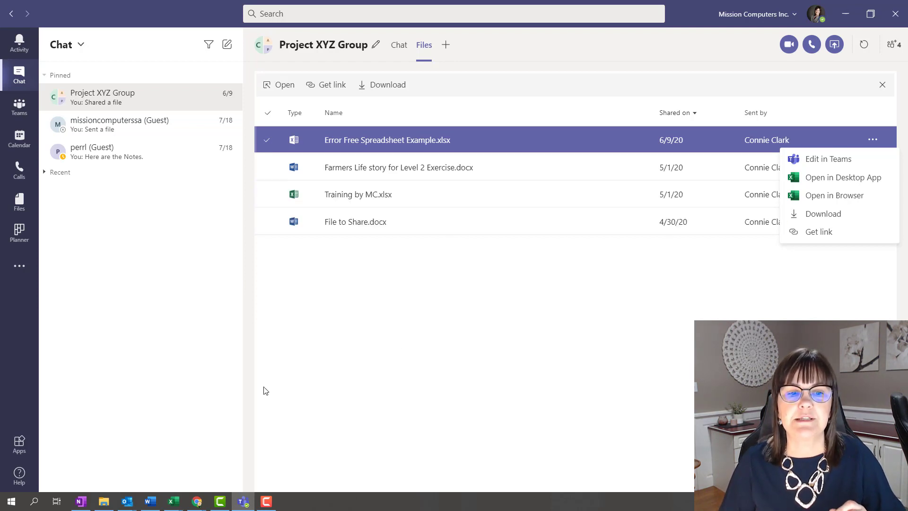
{"action": "left_click", "coordinate": [196, 501]}
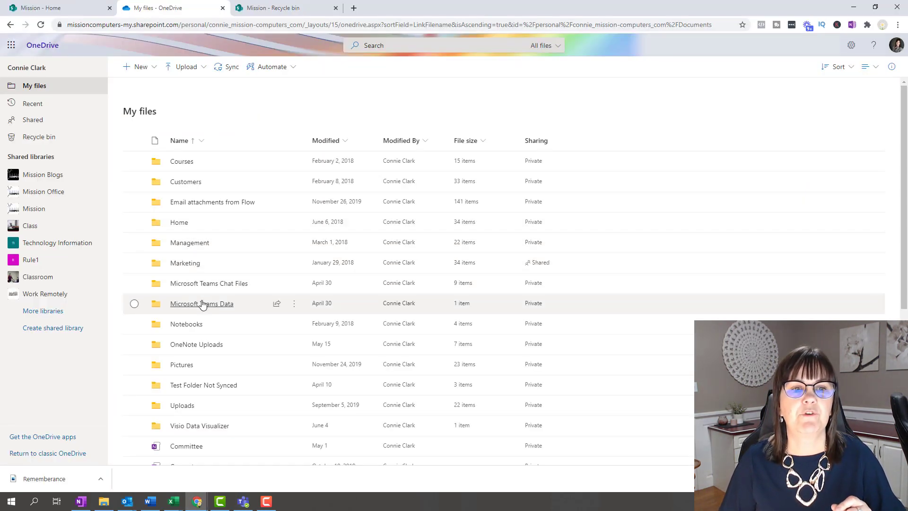
Open OneDrive's Microsoft Teams Chat Files folder, check Absolute.xlsx's options, and return to Teams
{"action": "left_click", "coordinate": [234, 286]}
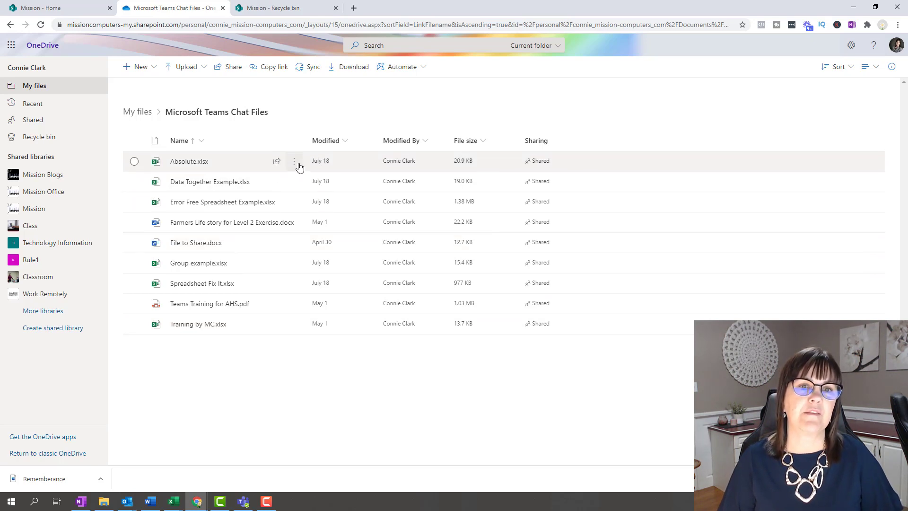
{"action": "left_click", "coordinate": [295, 164]}
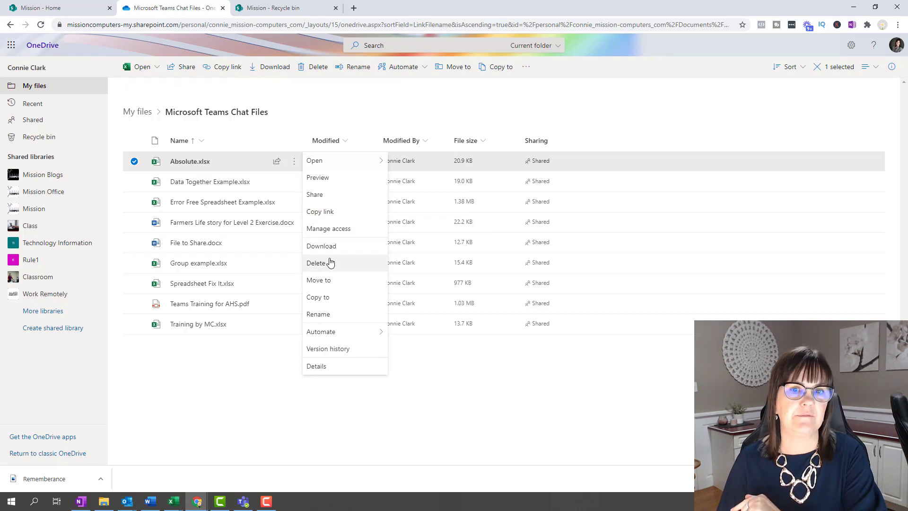
{"action": "left_click", "coordinate": [243, 502]}
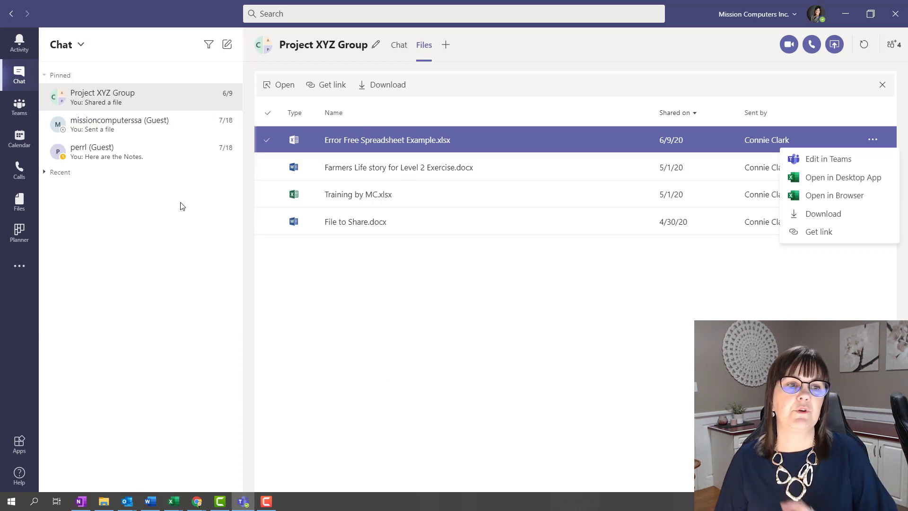
Reopen Recent files and check Group example.xlsx's options showing its Chat Files location
{"action": "left_click", "coordinate": [19, 203]}
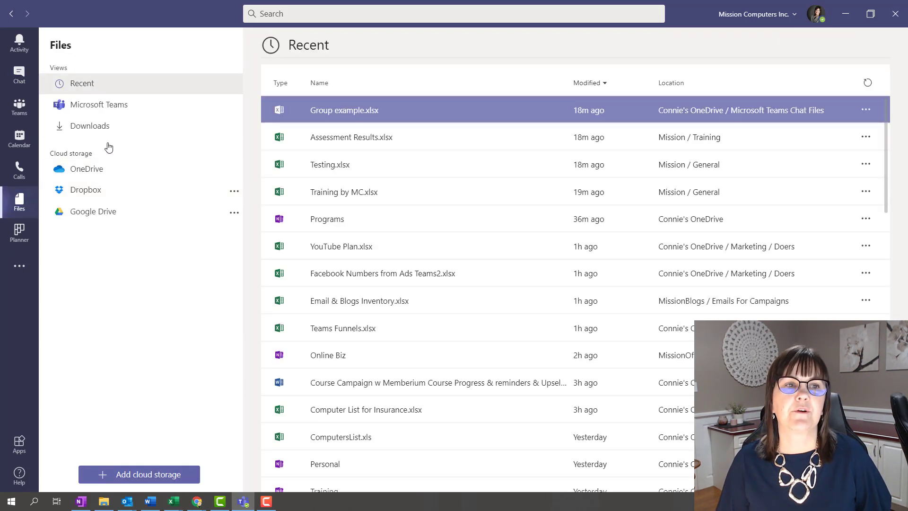
{"action": "left_click", "coordinate": [866, 111]}
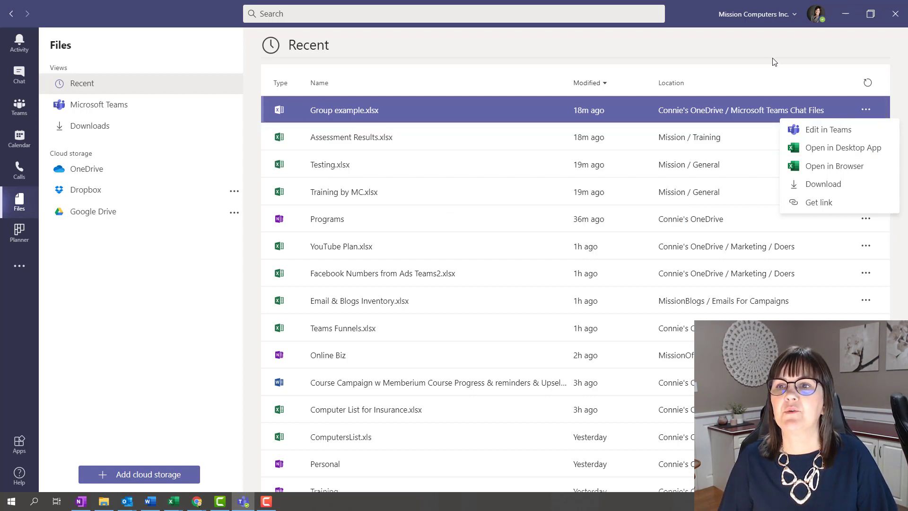
{"action": "left_click", "coordinate": [818, 74]}
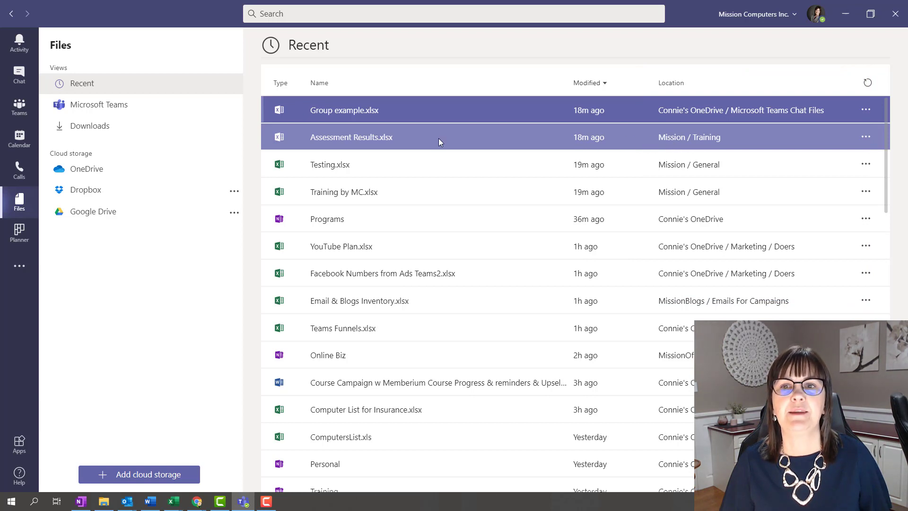
{"action": "left_click", "coordinate": [19, 106]}
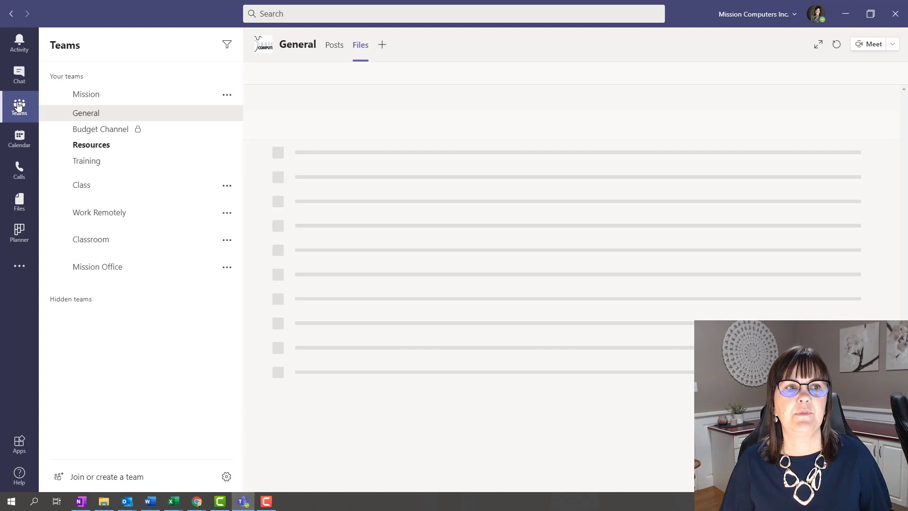
{"action": "left_click", "coordinate": [90, 96]}
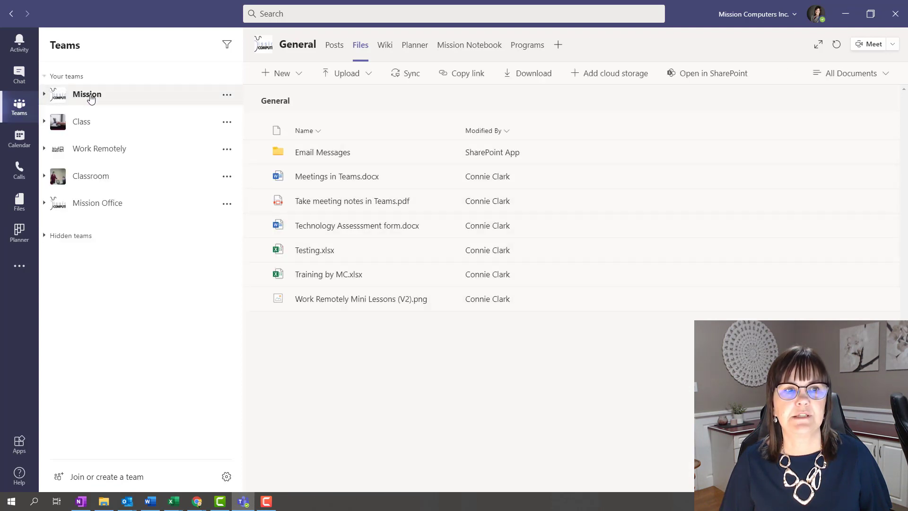
{"action": "left_click", "coordinate": [90, 97]}
{"action": "left_click", "coordinate": [86, 162]}
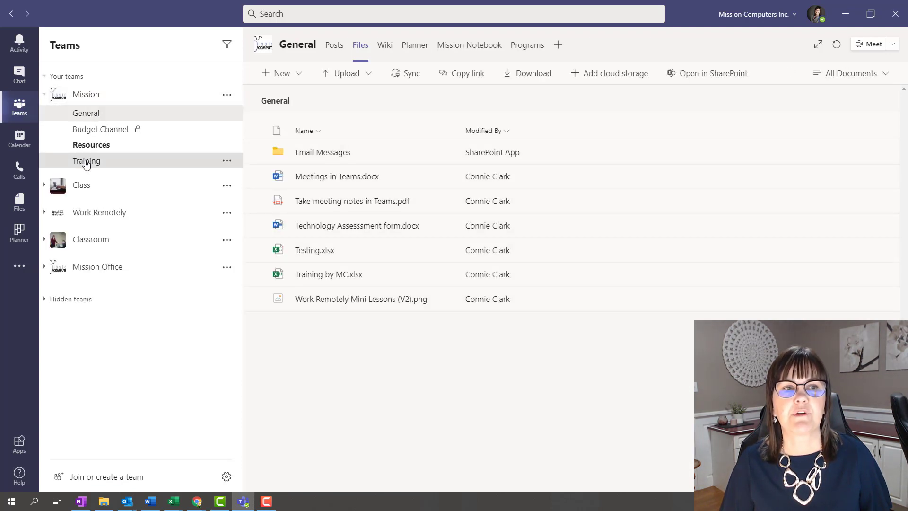
{"action": "left_click", "coordinate": [364, 46]}
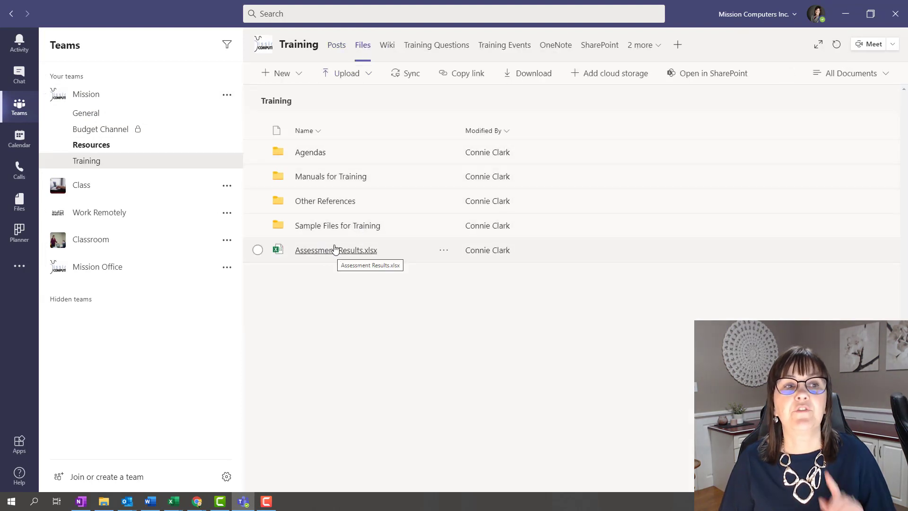
{"action": "left_click", "coordinate": [25, 212]}
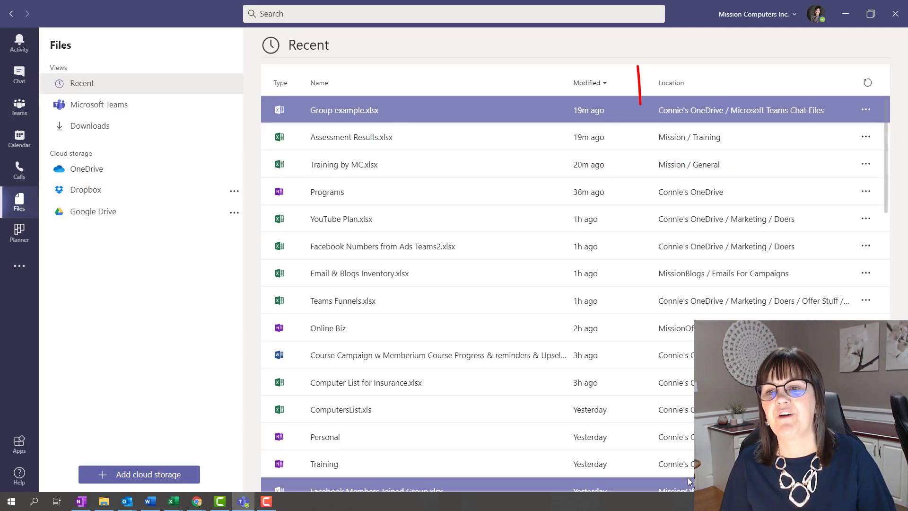